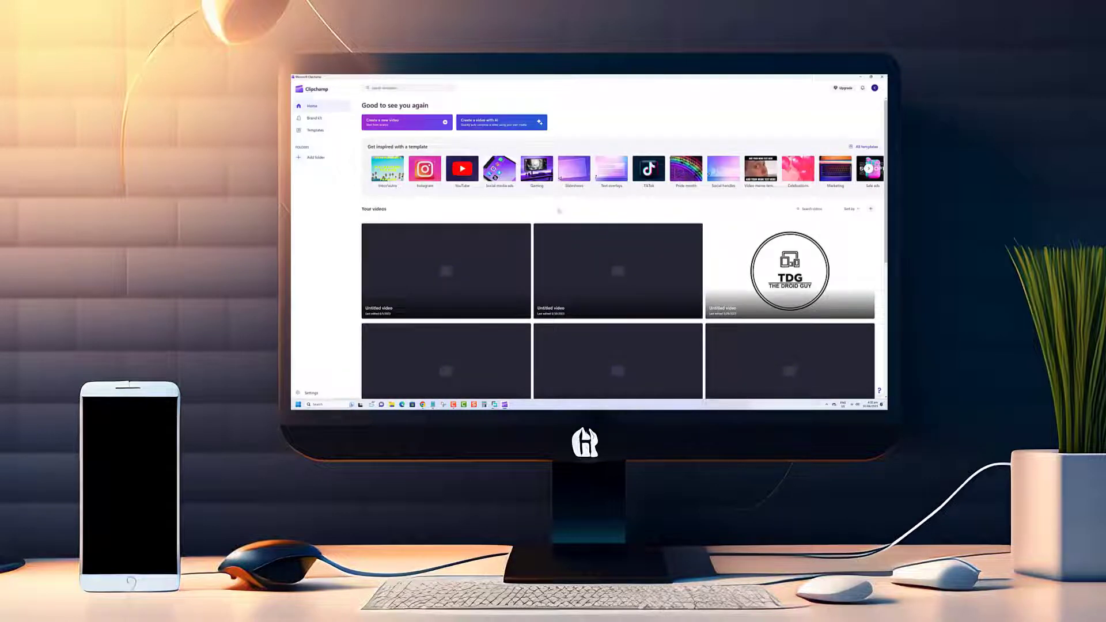
# Browse the brand kit and video templates, previewing the Glitchy YouTube gaming intro template.
pyautogui.click(314, 118)
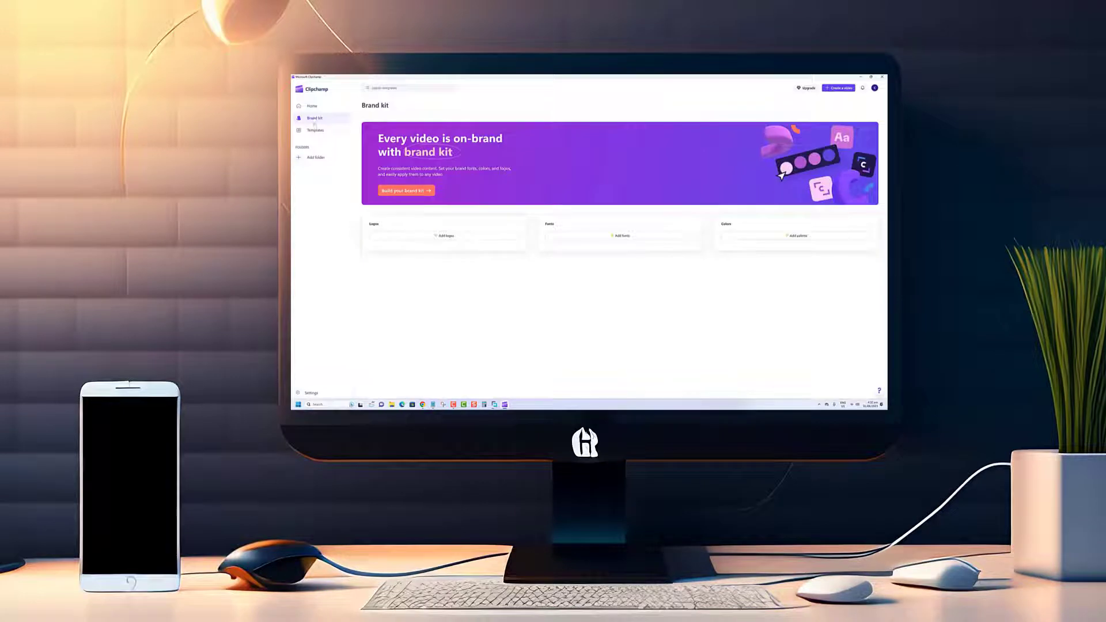
pyautogui.click(314, 130)
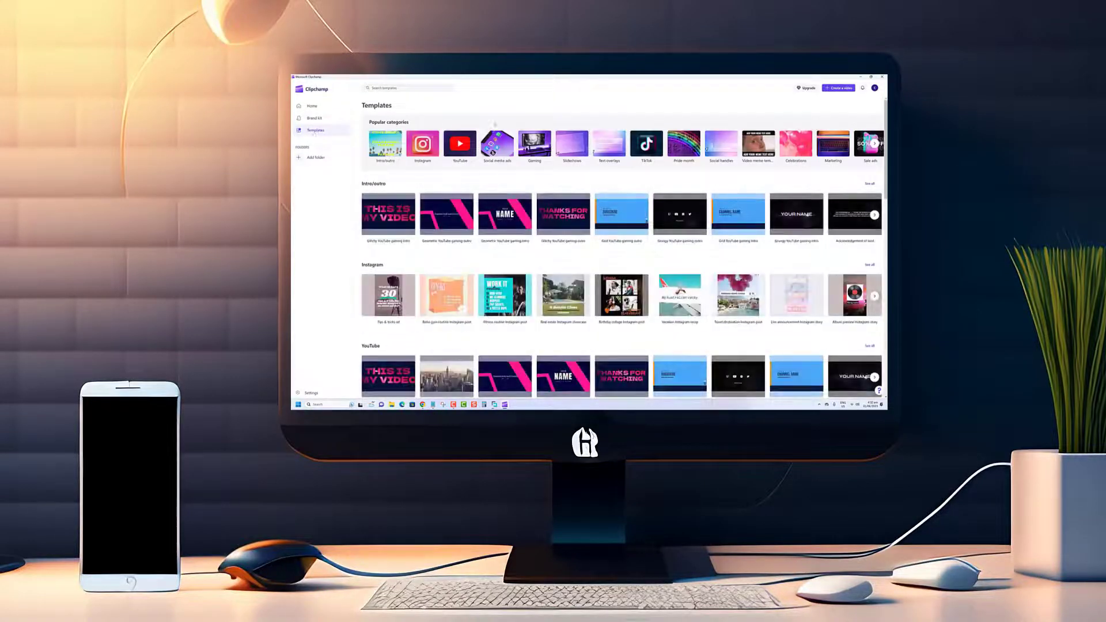
pyautogui.scroll(-2, 623, 260)
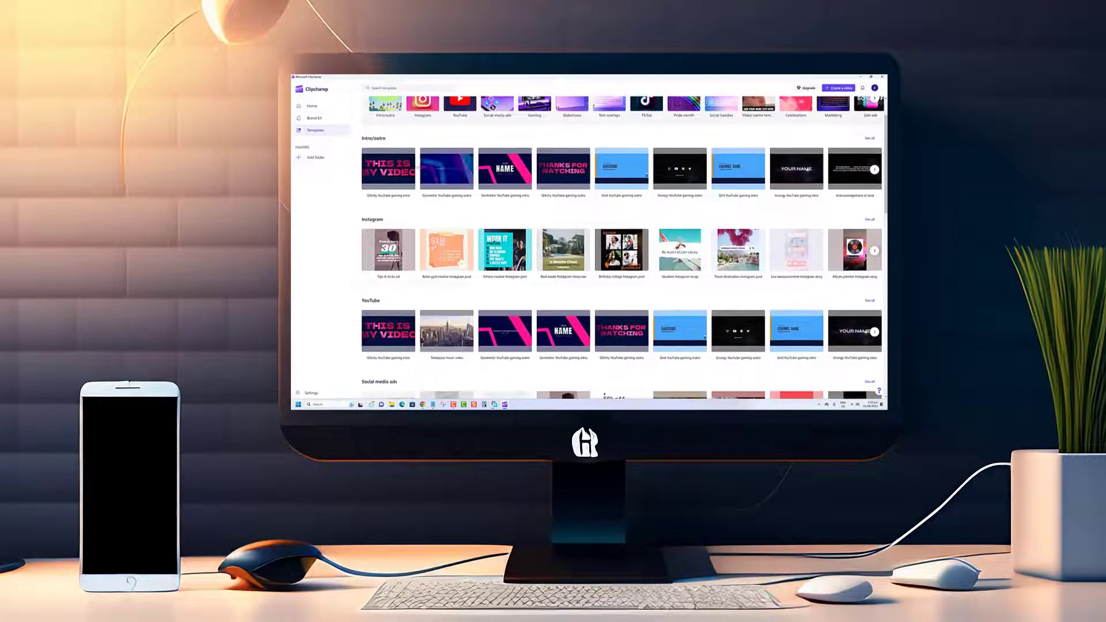
pyautogui.click(389, 170)
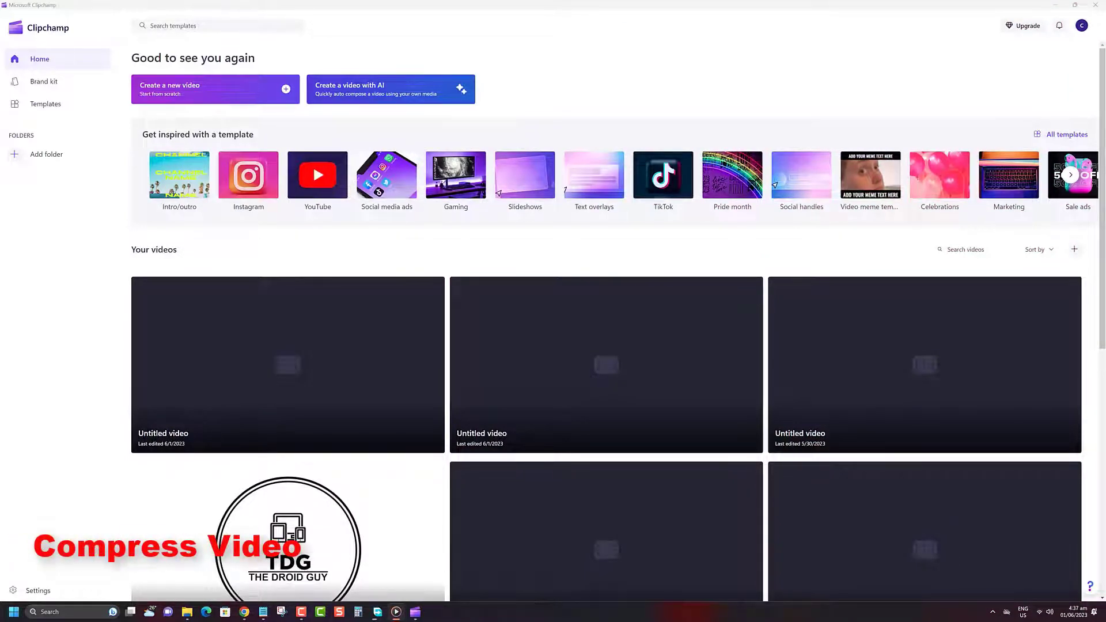
# Open the How to Get Transcript of YouTube Videos folder on the Desktop in the file picker.
pyautogui.click(1081, 28)
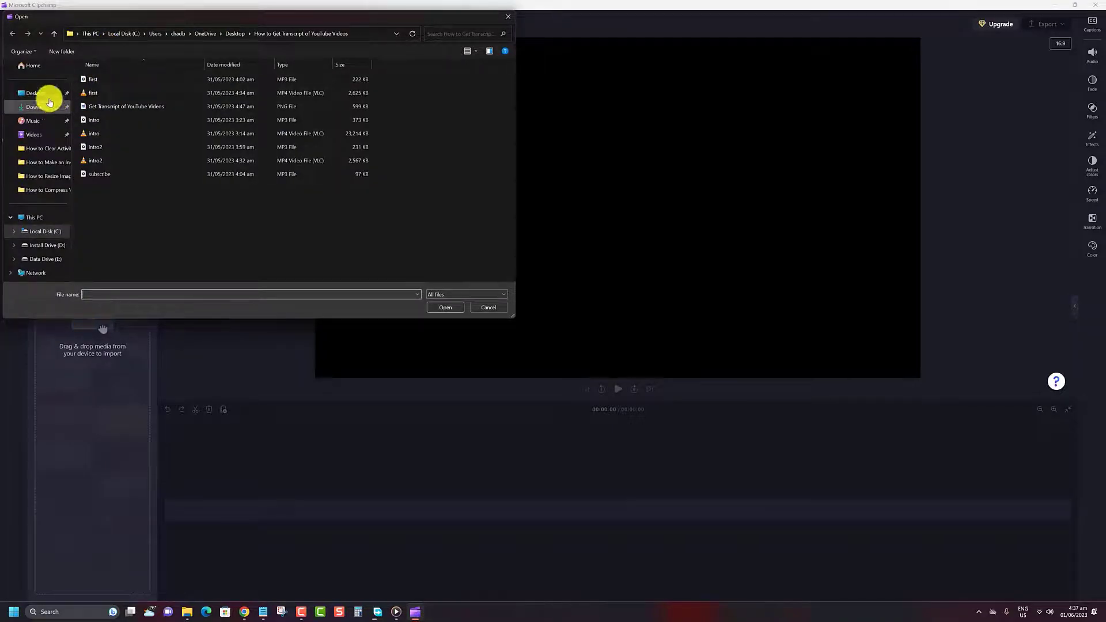
pyautogui.click(44, 94)
pyautogui.doubleClick(204, 74)
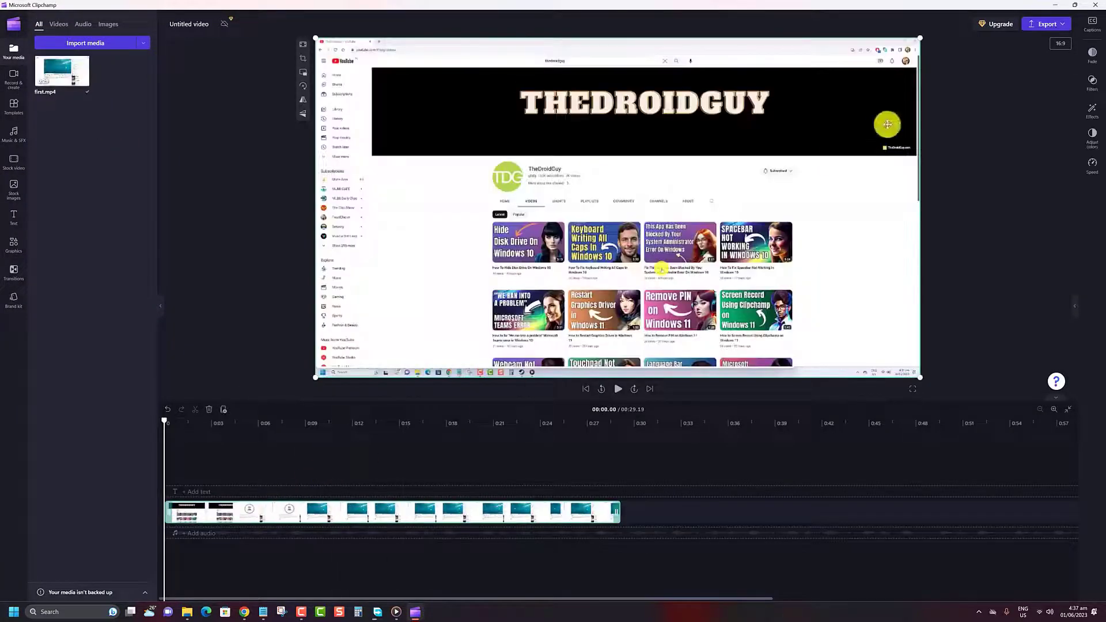
# Export the untitled video at 720p quality.
pyautogui.click(1040, 32)
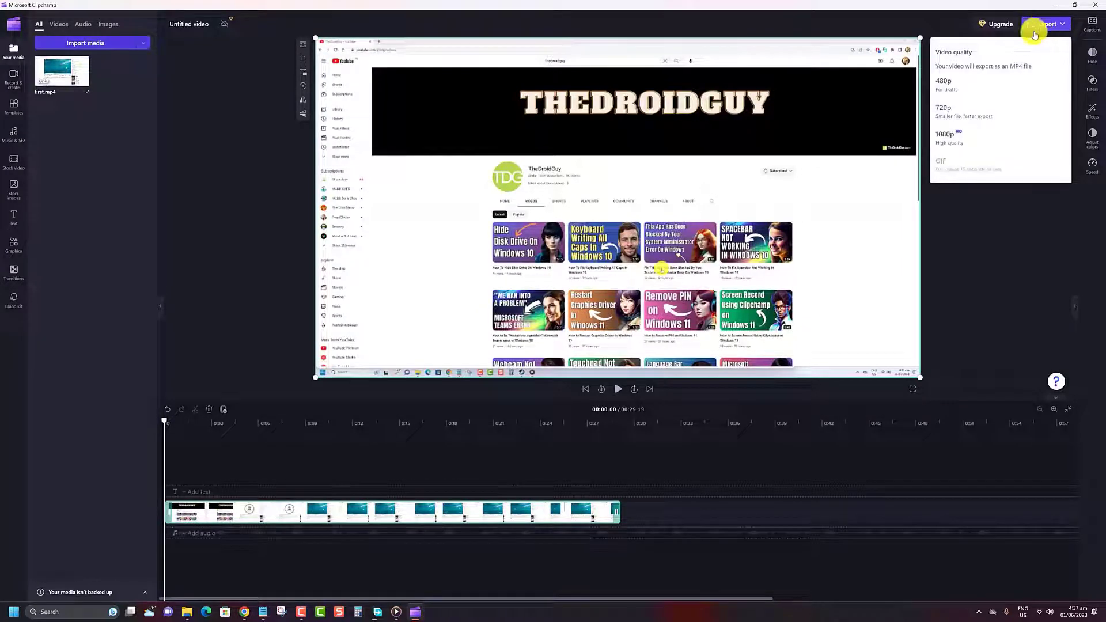
pyautogui.click(952, 112)
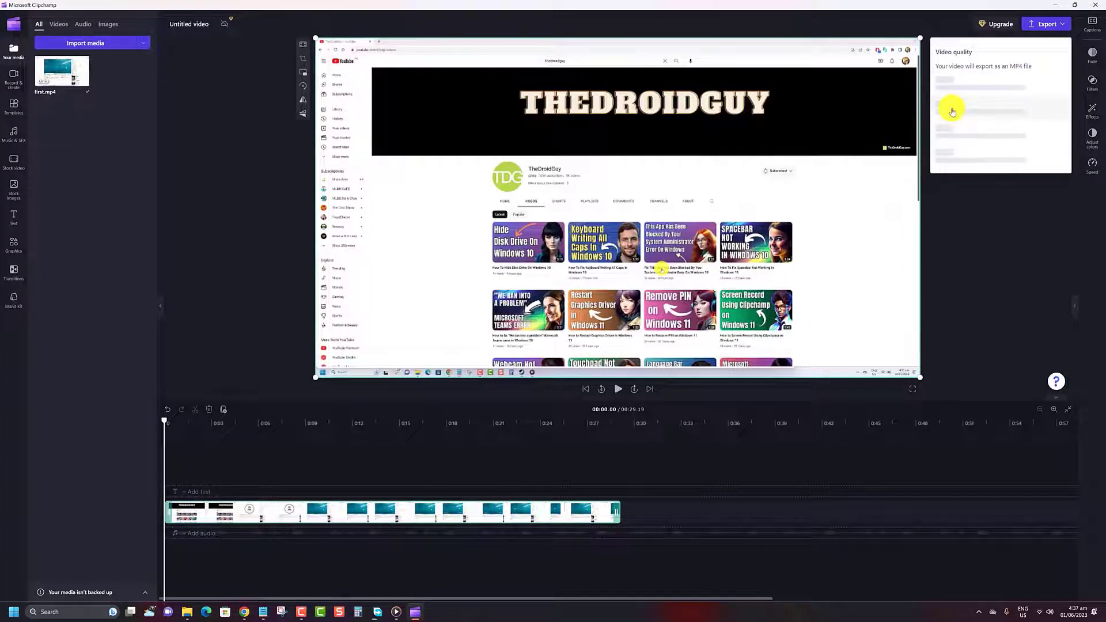